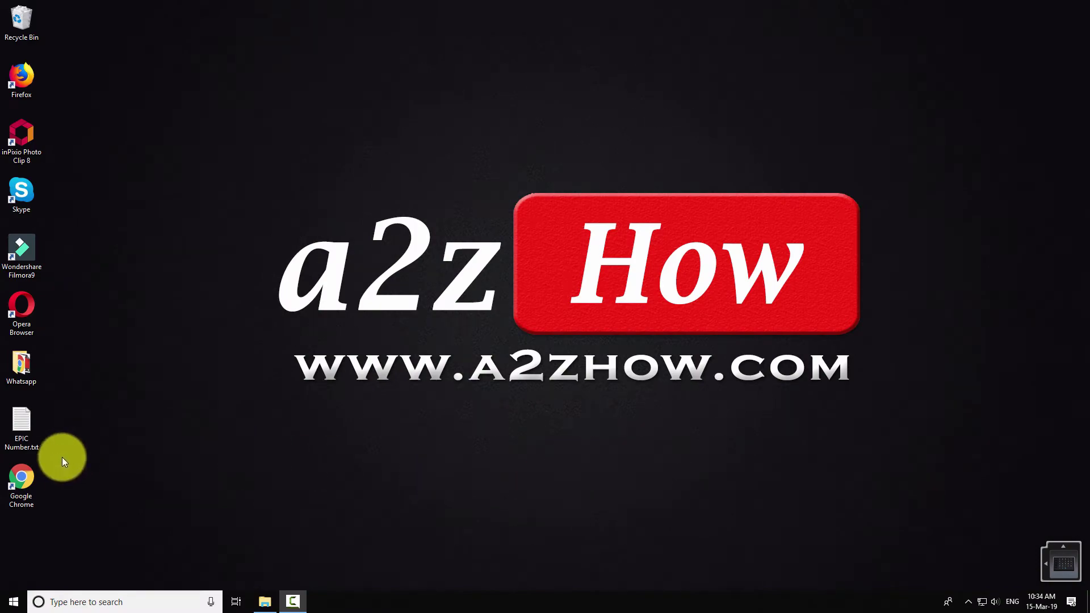
Launch Google Chrome from its desktop shortcut
{"action": "double_click", "coordinate": [33, 469]}
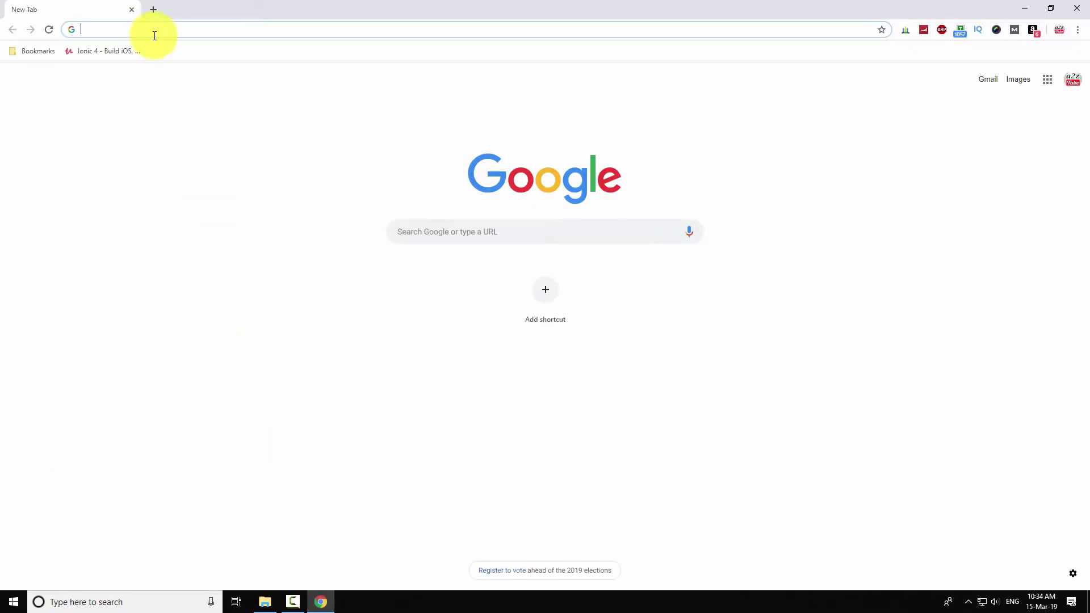
Load nvsp.in, the National Voters' Service Portal home page
{"action": "type", "text": "nvsp.in"}
{"action": "key", "text": "Return"}
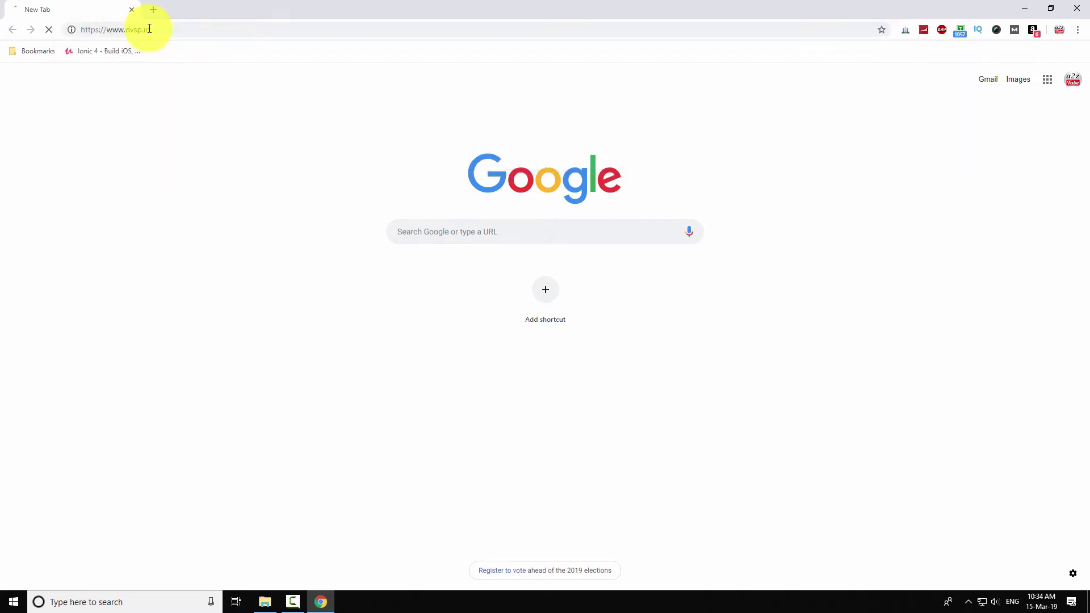
{"action": "left_click", "coordinate": [154, 30]}
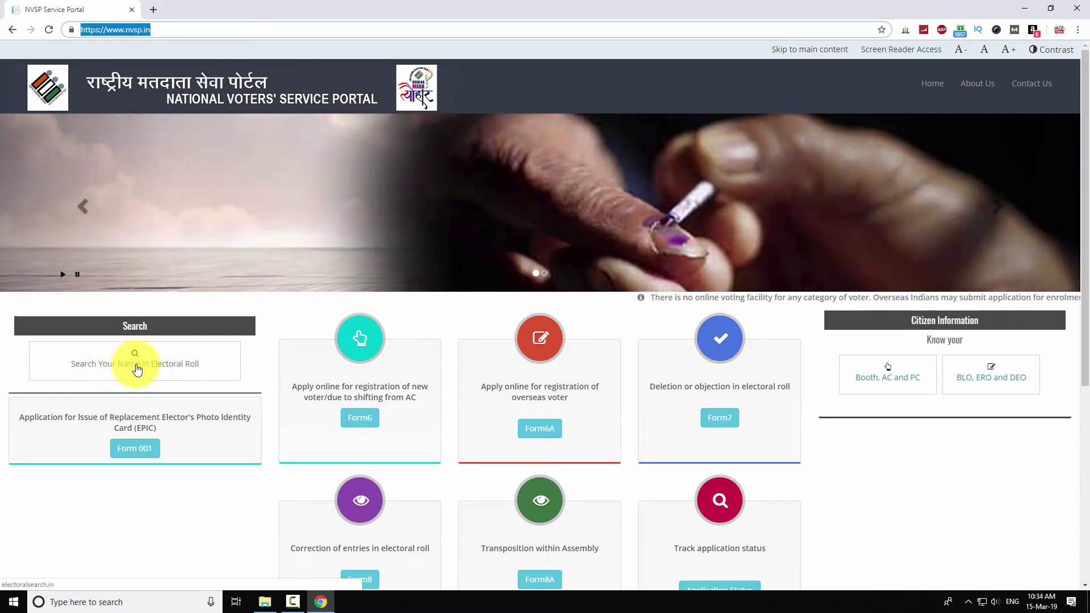
Open 'Search Your Name in Electoral Roll' and dismiss the welcome notice
{"action": "left_click", "coordinate": [137, 368]}
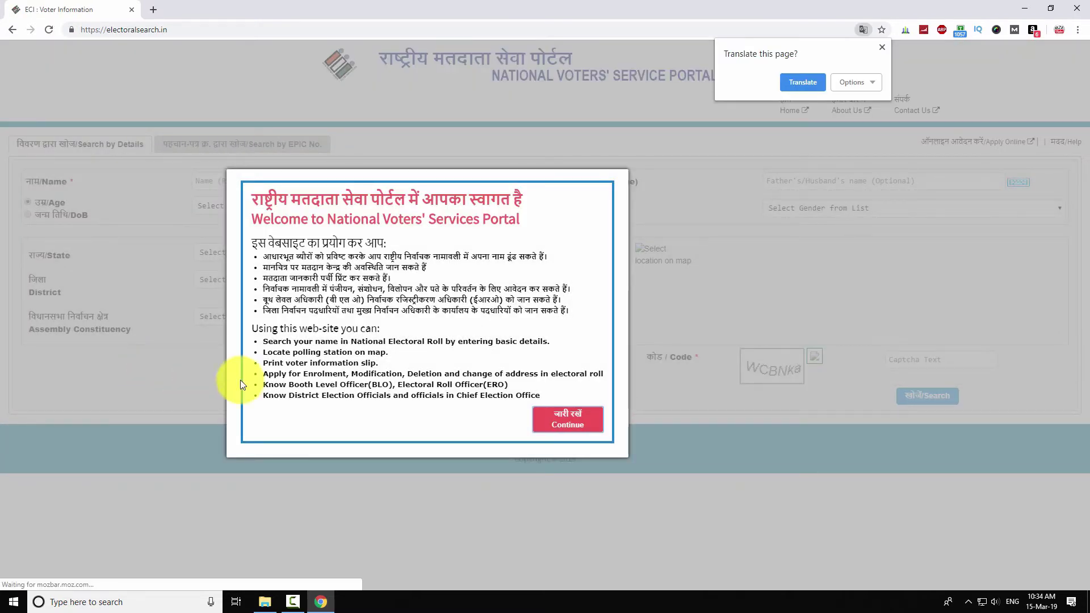
{"action": "left_click", "coordinate": [561, 424]}
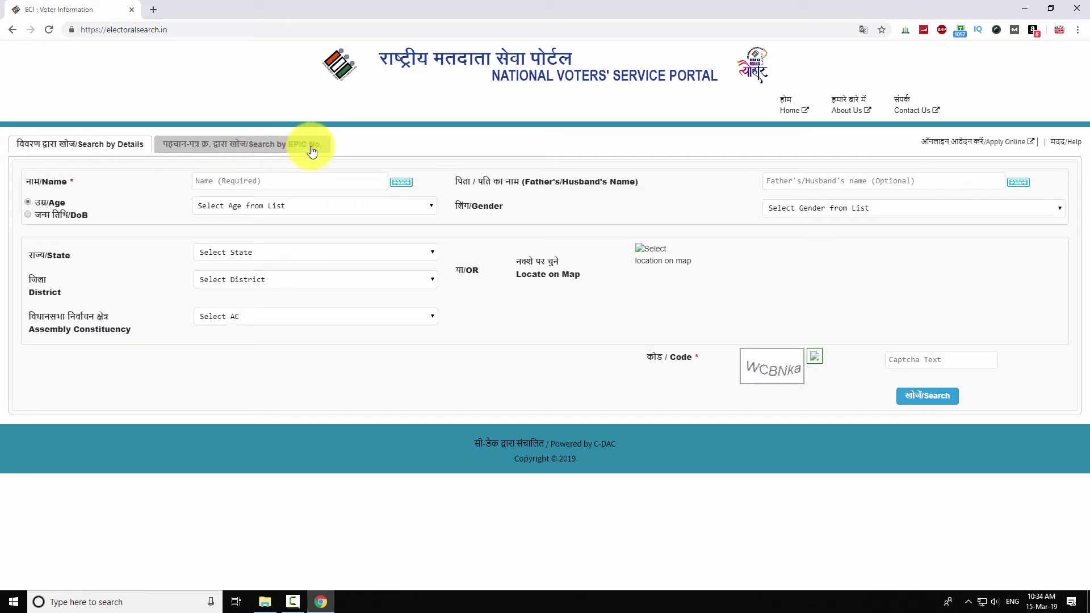
Search by EPIC No. with the pasted EPIC number, state KARNATAKA and the captcha
{"action": "left_click", "coordinate": [278, 150]}
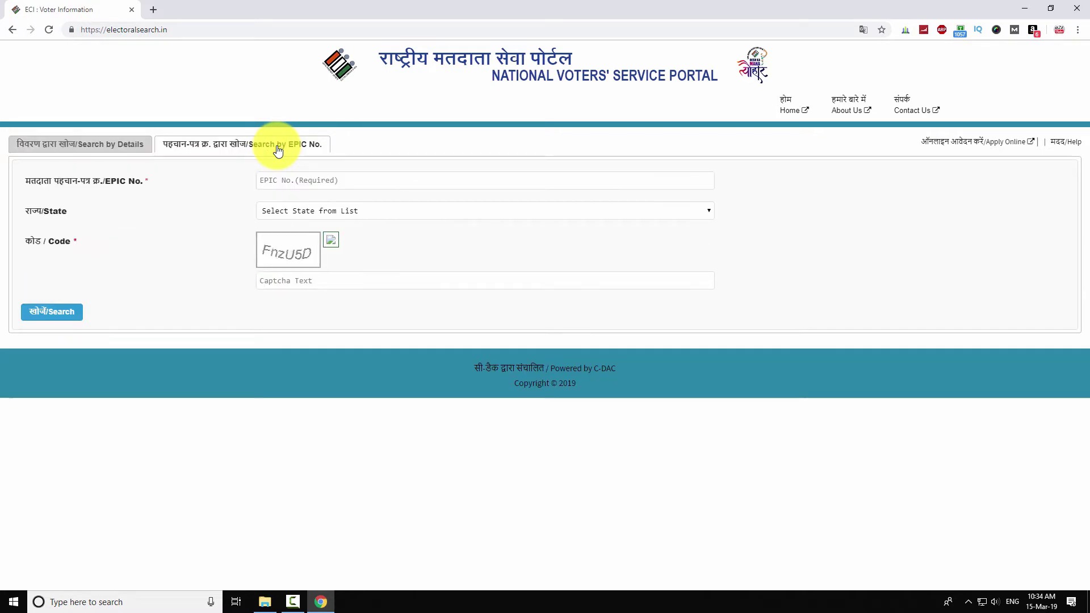
{"action": "left_click", "coordinate": [294, 182]}
{"action": "type", "text": "SLC3730769"}
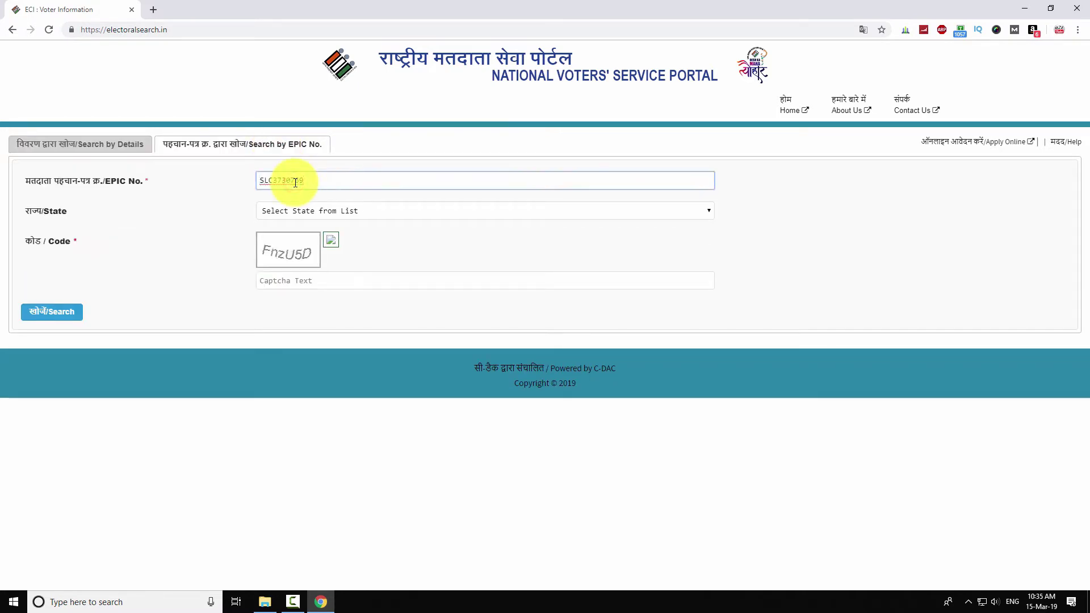
{"action": "left_click", "coordinate": [360, 216]}
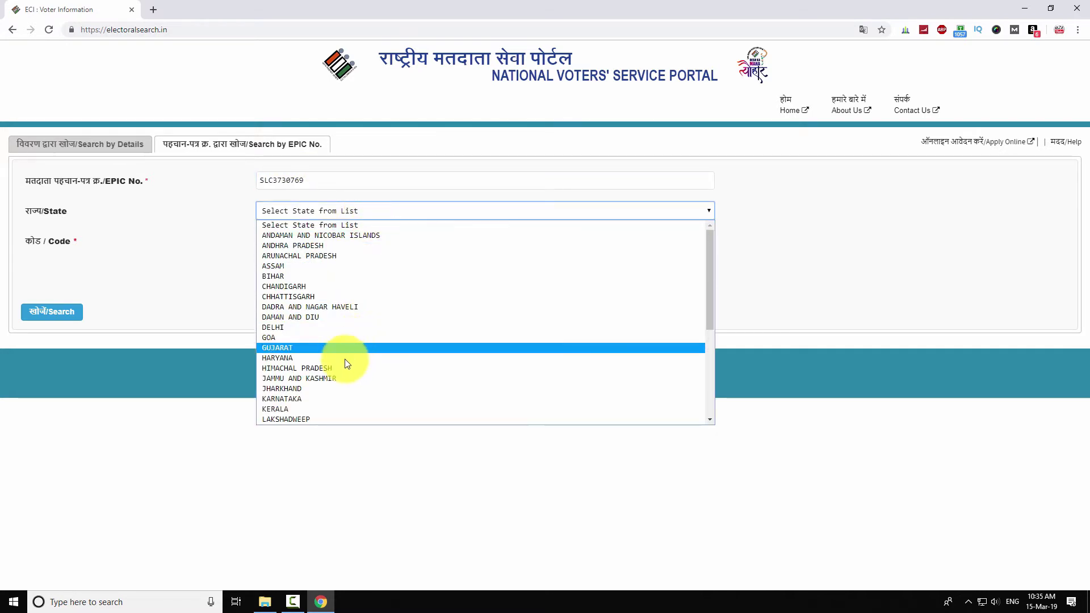
{"action": "left_click", "coordinate": [318, 398]}
{"action": "left_click", "coordinate": [284, 281]}
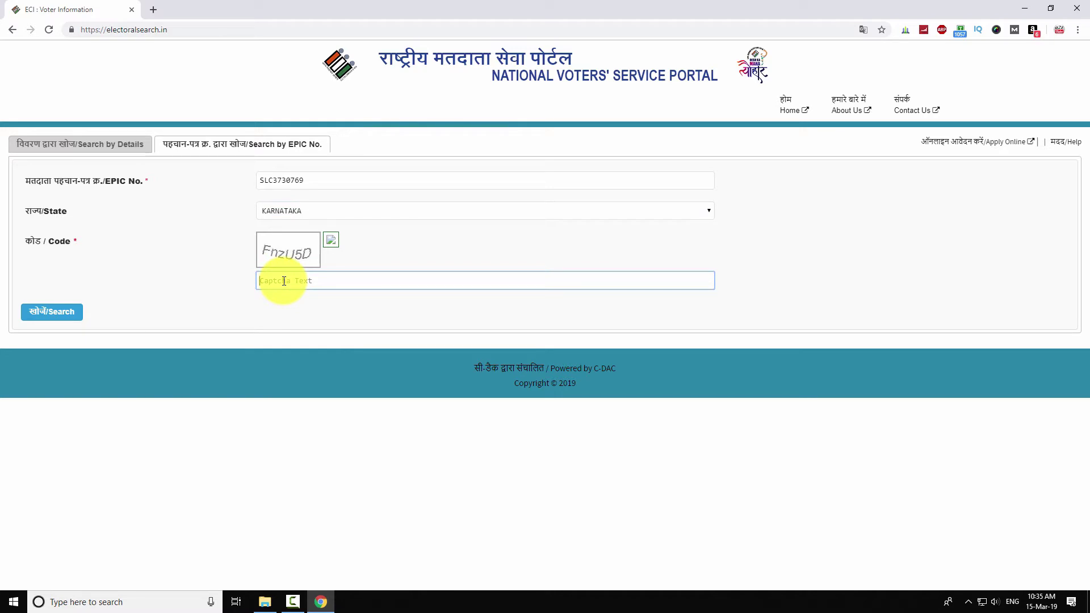
{"action": "type", "text": "FnzU5D"}
{"action": "left_click", "coordinate": [67, 314]}
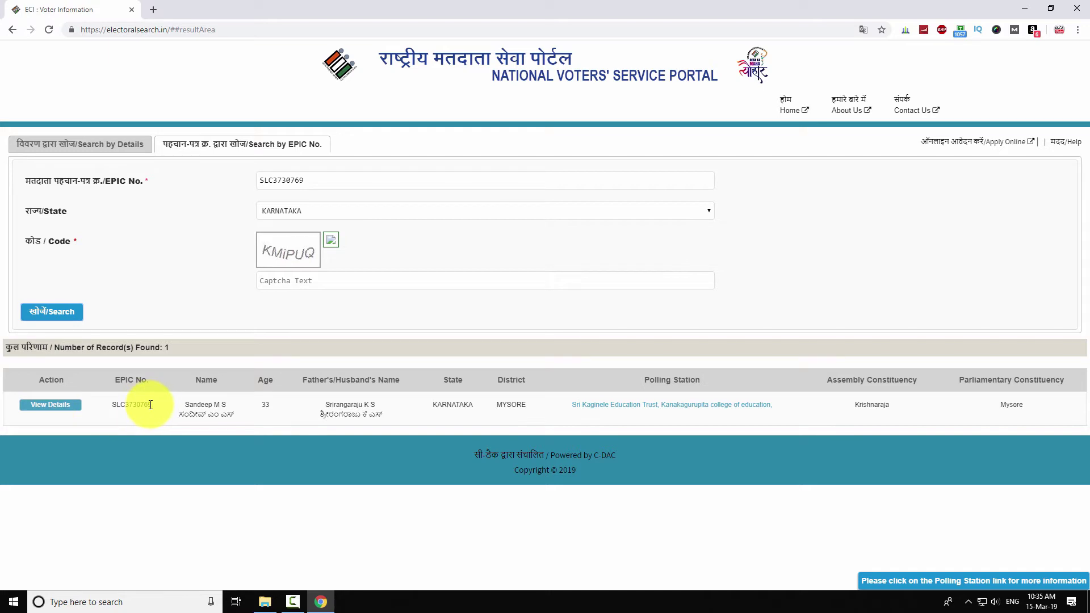
Open the found voter's details and download the voter information slip PDF
{"action": "left_click", "coordinate": [55, 406]}
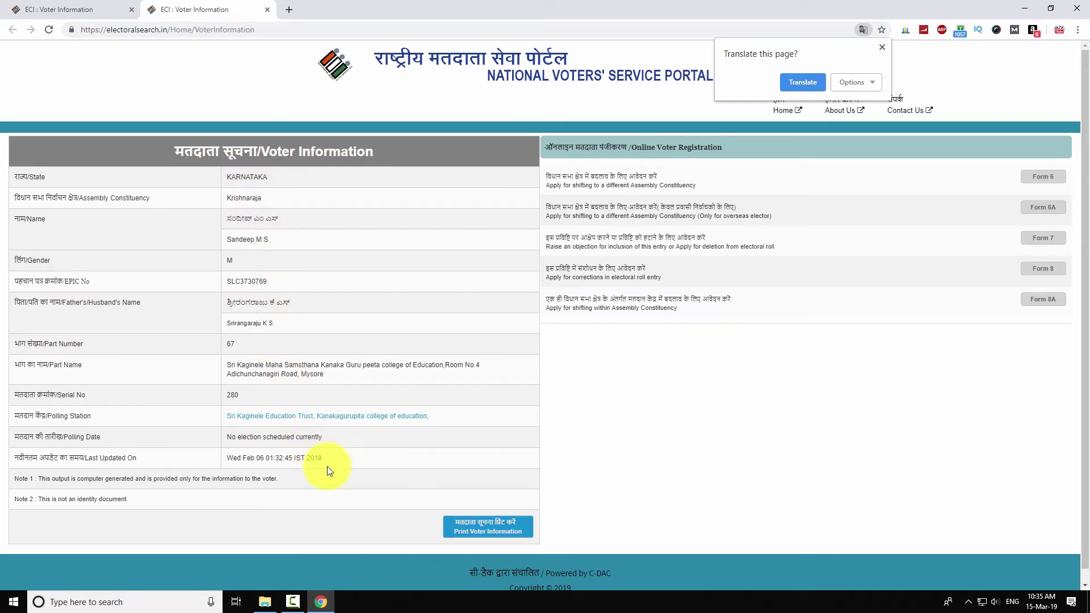
{"action": "left_click", "coordinate": [480, 528]}
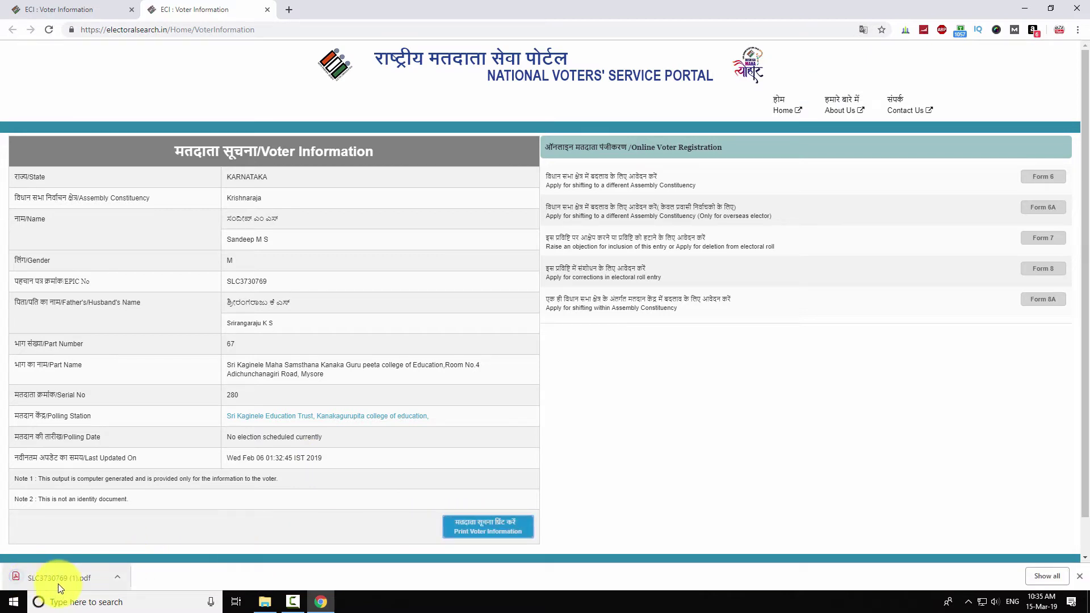
View the downloaded voter slip PDF, save a copy, and close its tab
{"action": "left_click", "coordinate": [39, 577]}
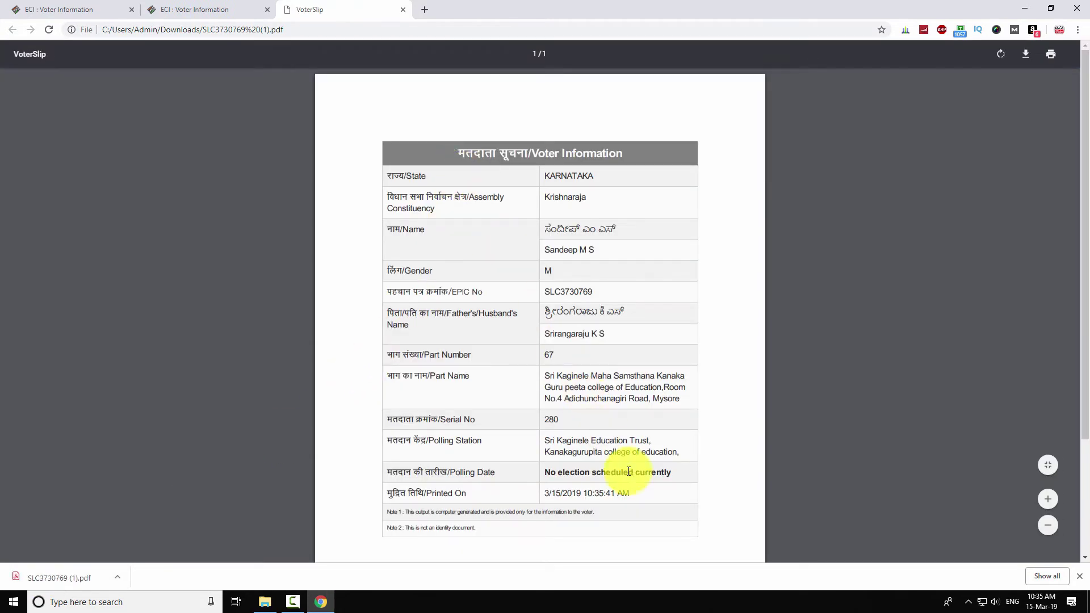
{"action": "scroll", "coordinate": [629, 471], "scroll_direction": "down", "scroll_amount": 2}
{"action": "scroll", "coordinate": [629, 475], "scroll_direction": "up", "scroll_amount": 2}
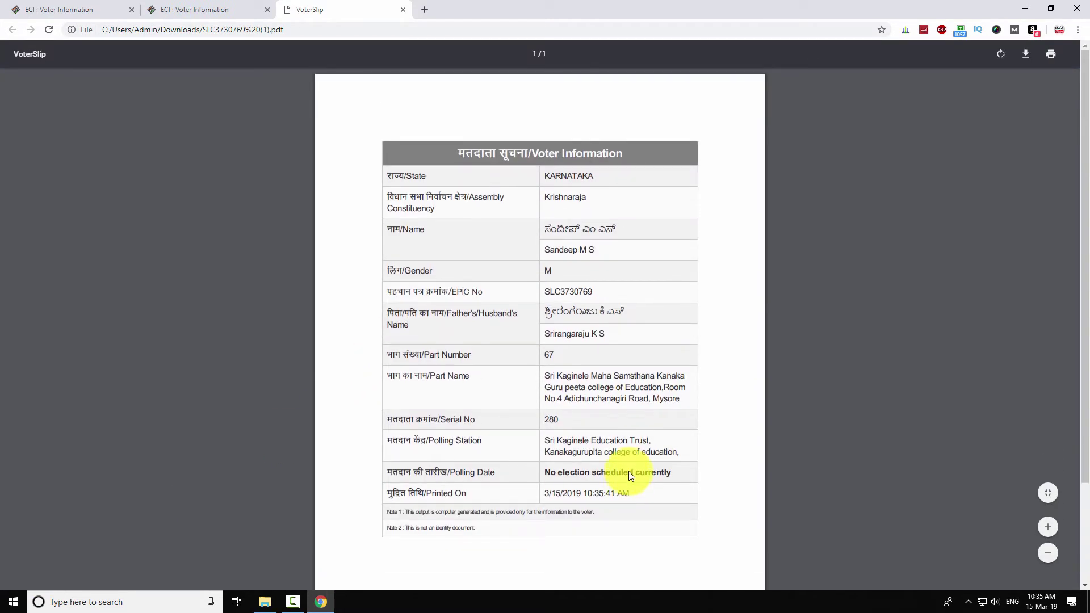
{"action": "left_click", "coordinate": [1026, 54]}
{"action": "left_click", "coordinate": [446, 288]}
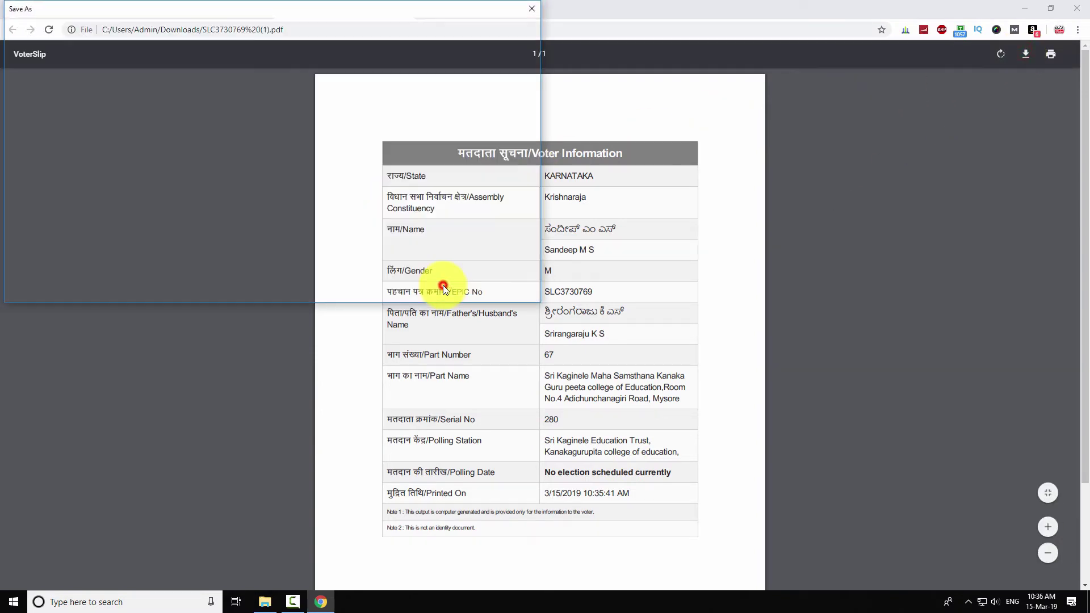
{"action": "left_click", "coordinate": [403, 9]}
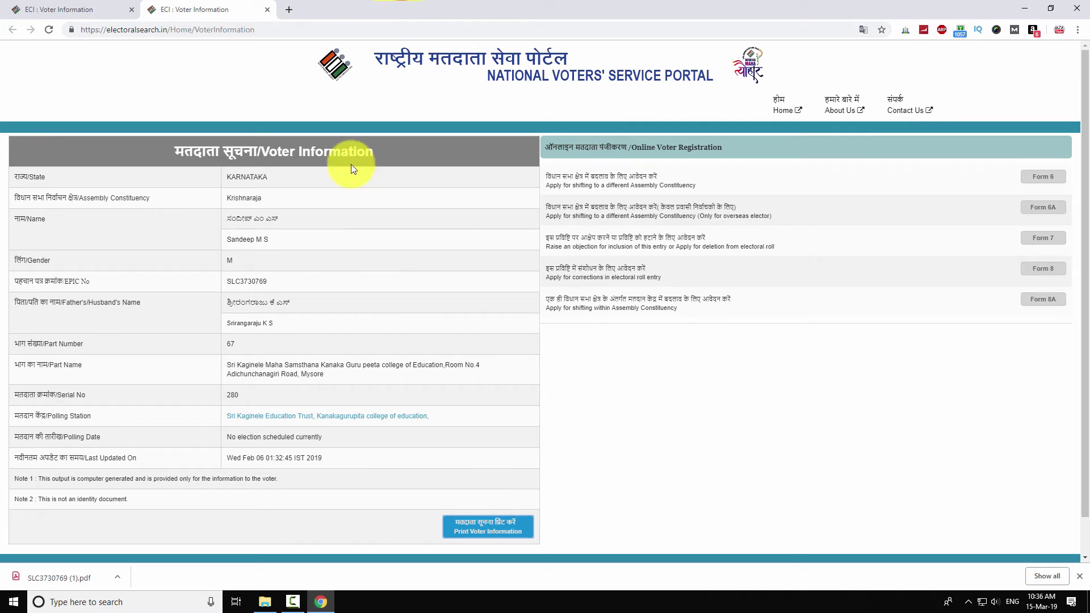
Close the voter information tab and switch to the Search by Details form
{"action": "left_click", "coordinate": [265, 10]}
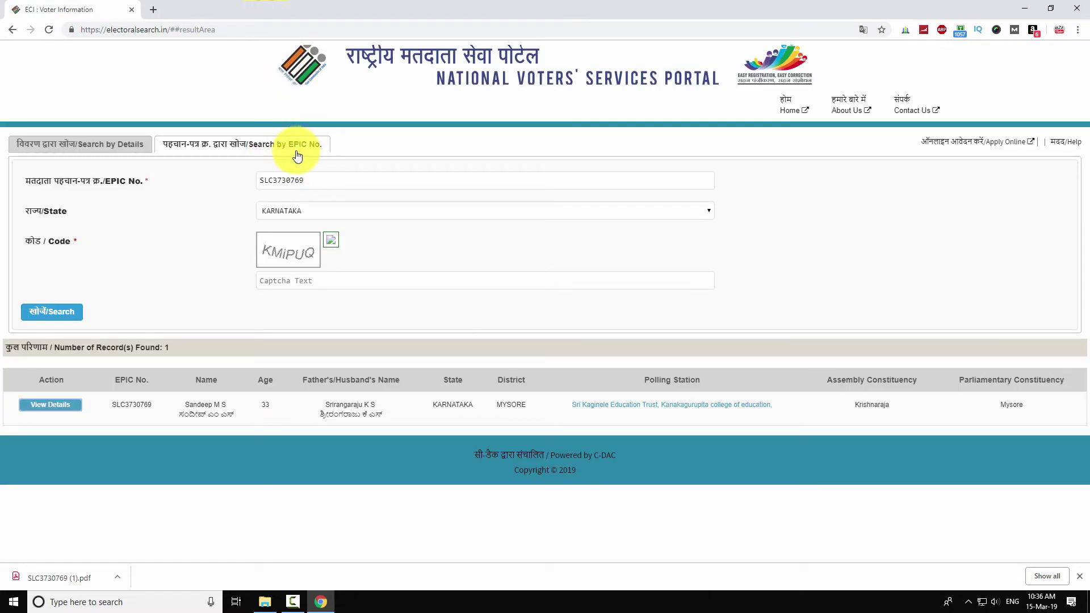
{"action": "left_click", "coordinate": [107, 145]}
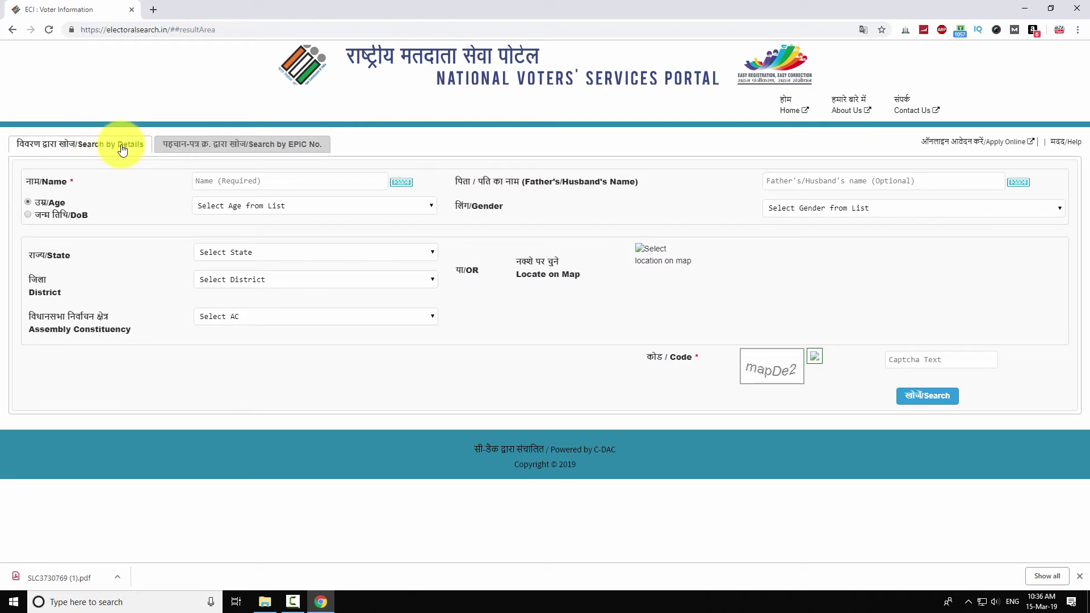
{"action": "left_click", "coordinate": [217, 182]}
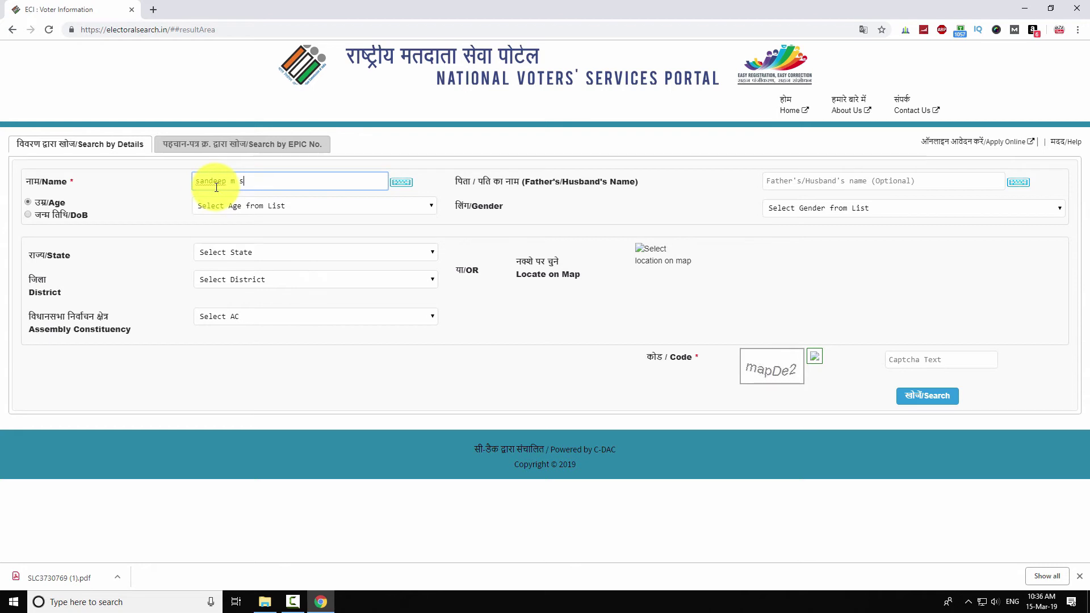
{"action": "left_click", "coordinate": [28, 214]}
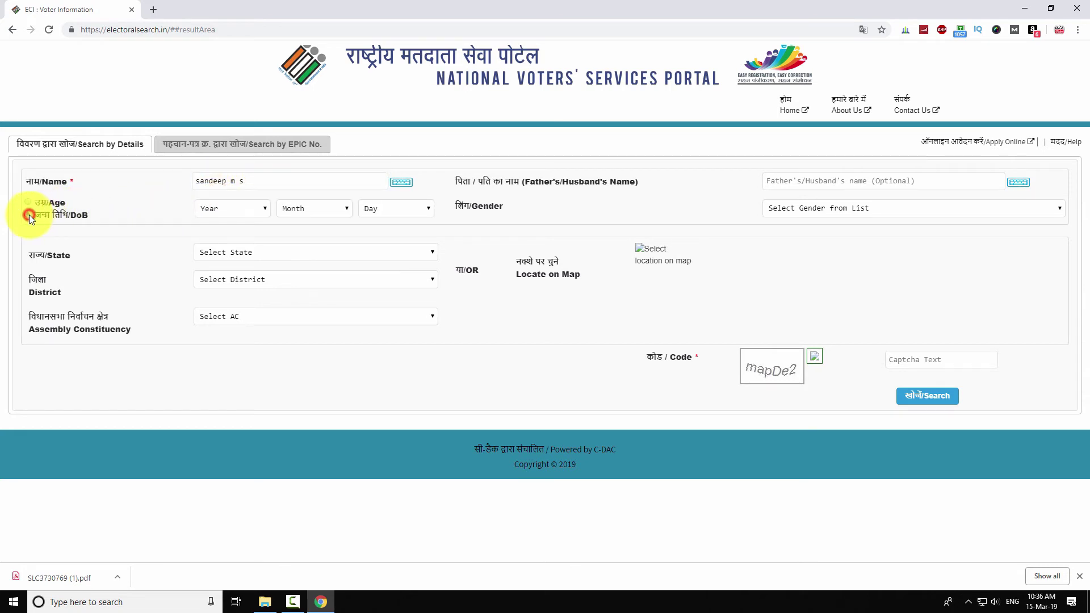
{"action": "left_click", "coordinate": [255, 211]}
{"action": "left_click_drag", "start_coordinate": [264, 243], "coordinate": [268, 260]}
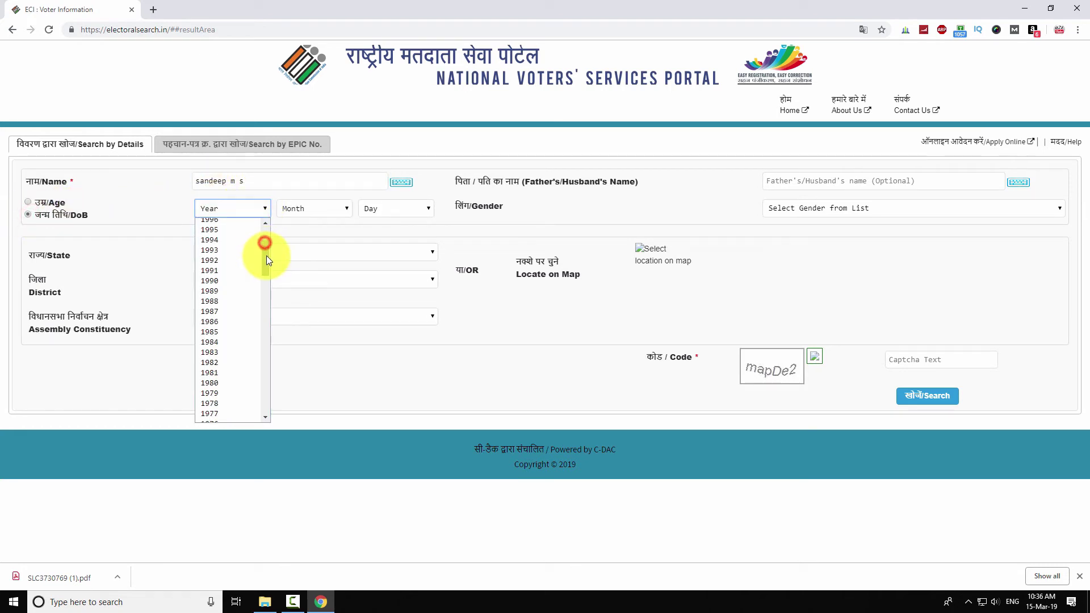
{"action": "left_click", "coordinate": [232, 321]}
{"action": "left_click", "coordinate": [331, 208]}
{"action": "left_click", "coordinate": [309, 345]}
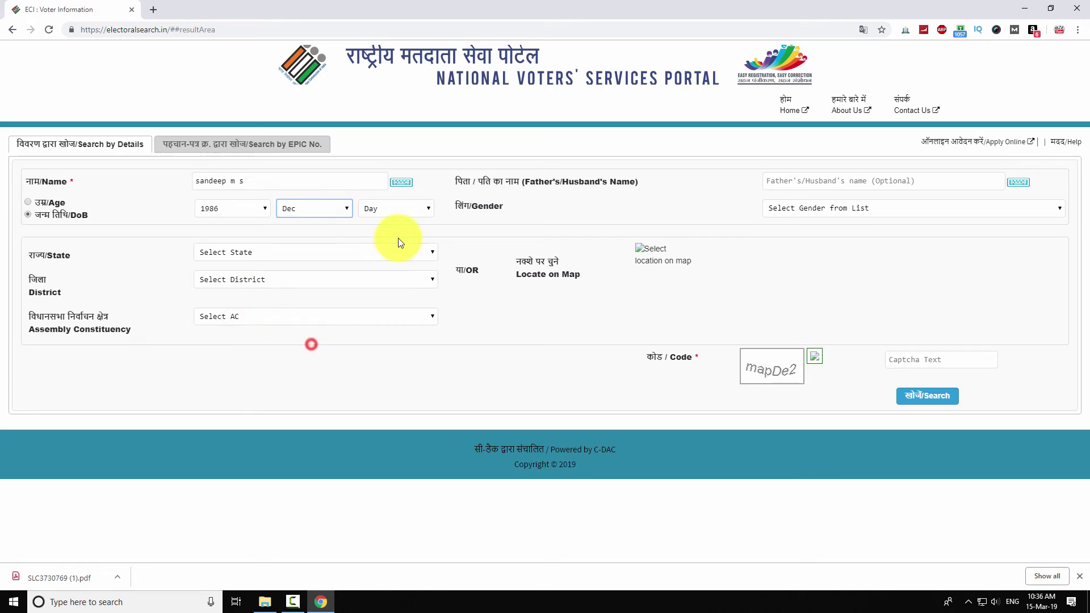
{"action": "left_click", "coordinate": [413, 209]}
{"action": "left_click", "coordinate": [388, 334]}
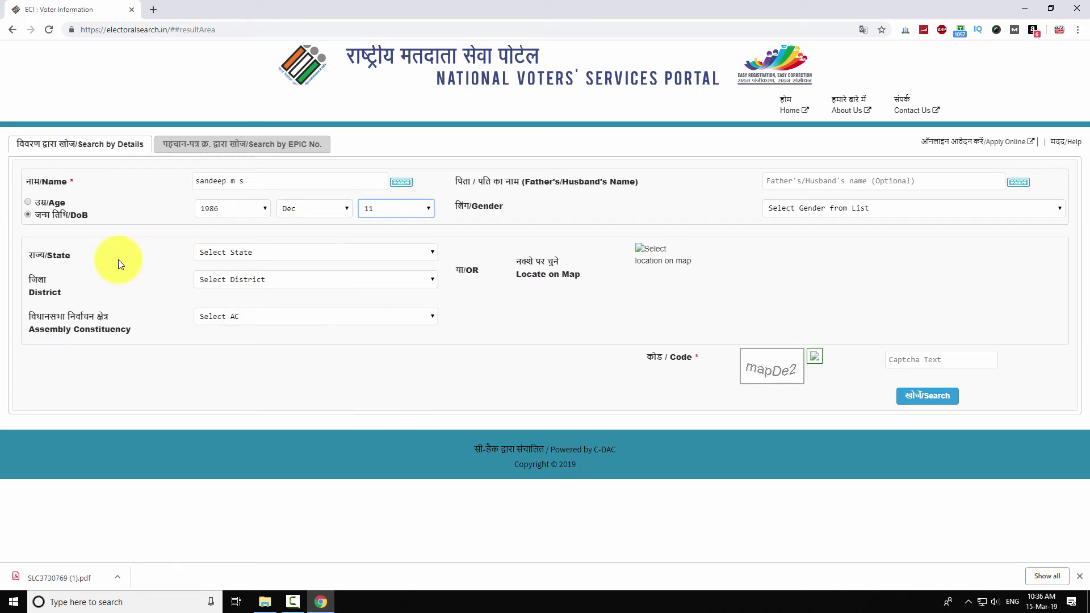
Set state Karnataka, district MYSORE and assembly constituency Krishnaraja
{"action": "left_click", "coordinate": [253, 252]}
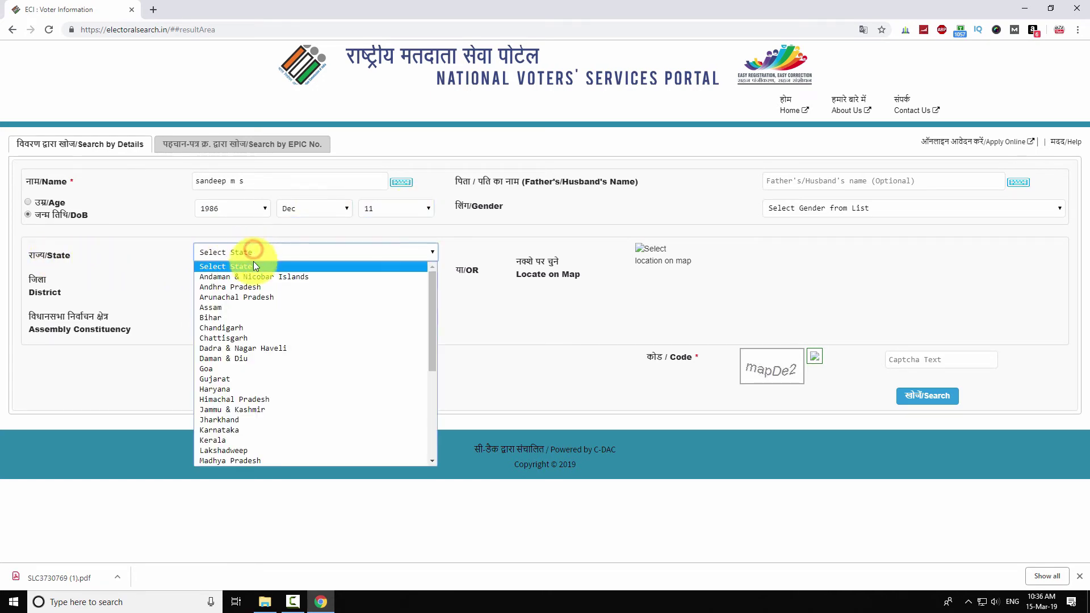
{"action": "left_click", "coordinate": [245, 426]}
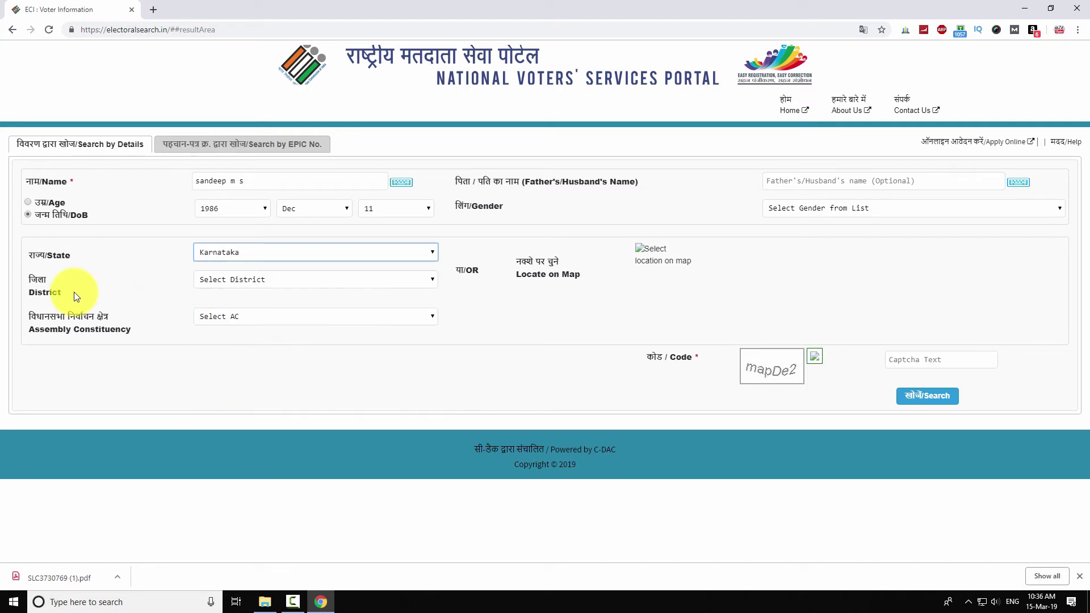
{"action": "left_click", "coordinate": [256, 282]}
{"action": "scroll", "coordinate": [267, 397], "scroll_direction": "down", "scroll_amount": 2}
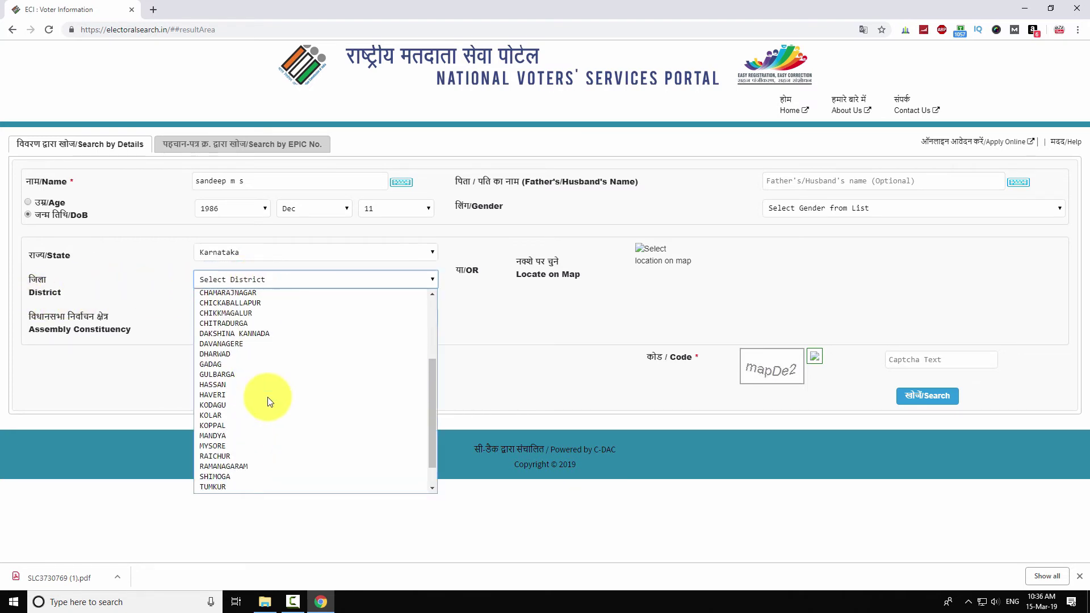
{"action": "left_click", "coordinate": [230, 445]}
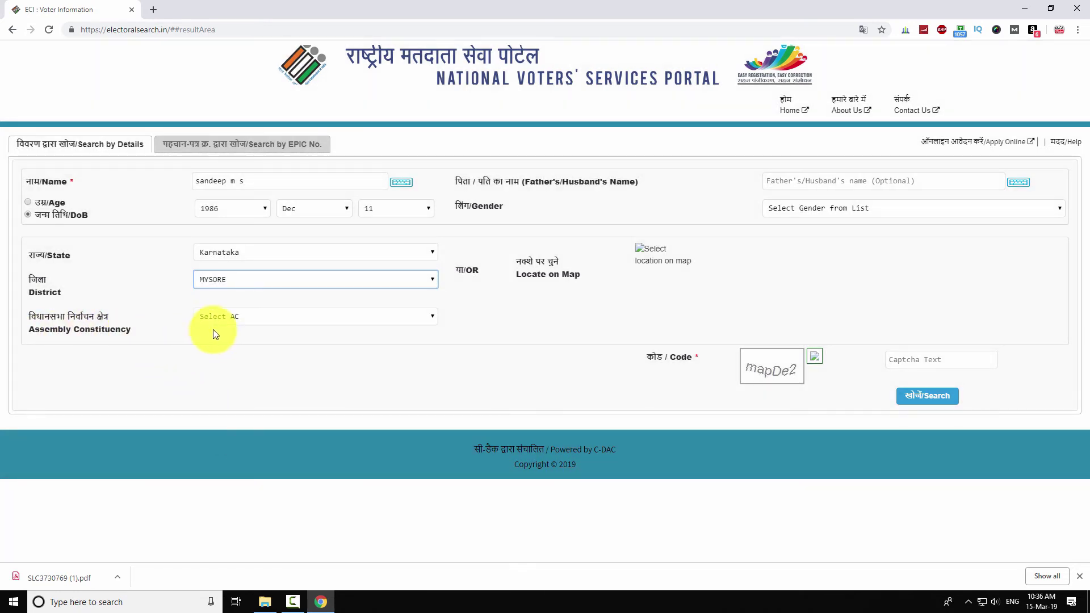
{"action": "left_click", "coordinate": [278, 316]}
{"action": "left_click", "coordinate": [256, 383]}
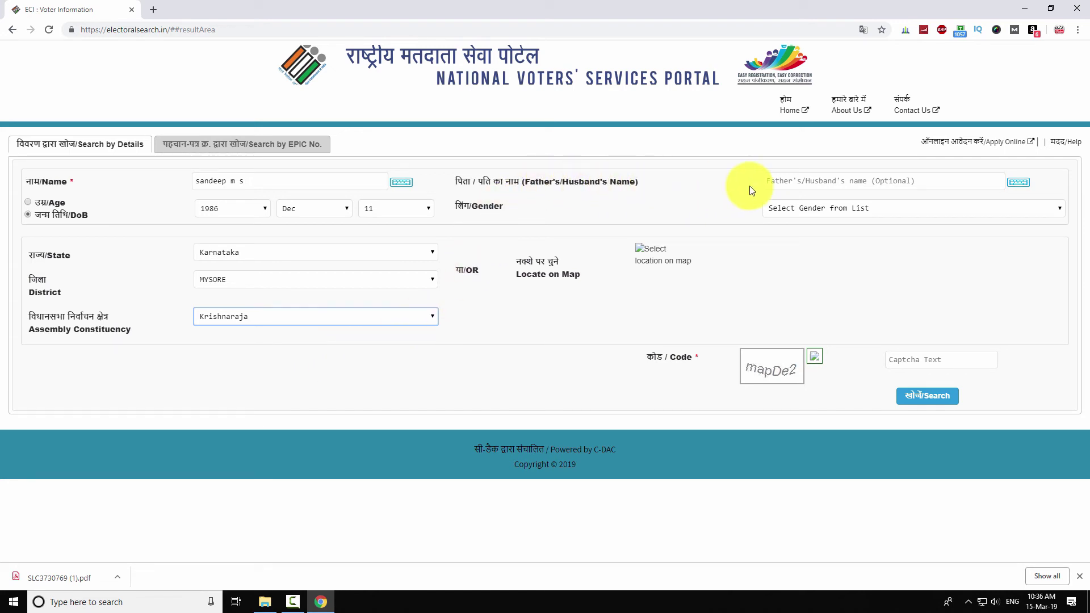
Choose gender Male, fill in the captcha and run the details search
{"action": "left_click", "coordinate": [897, 180]}
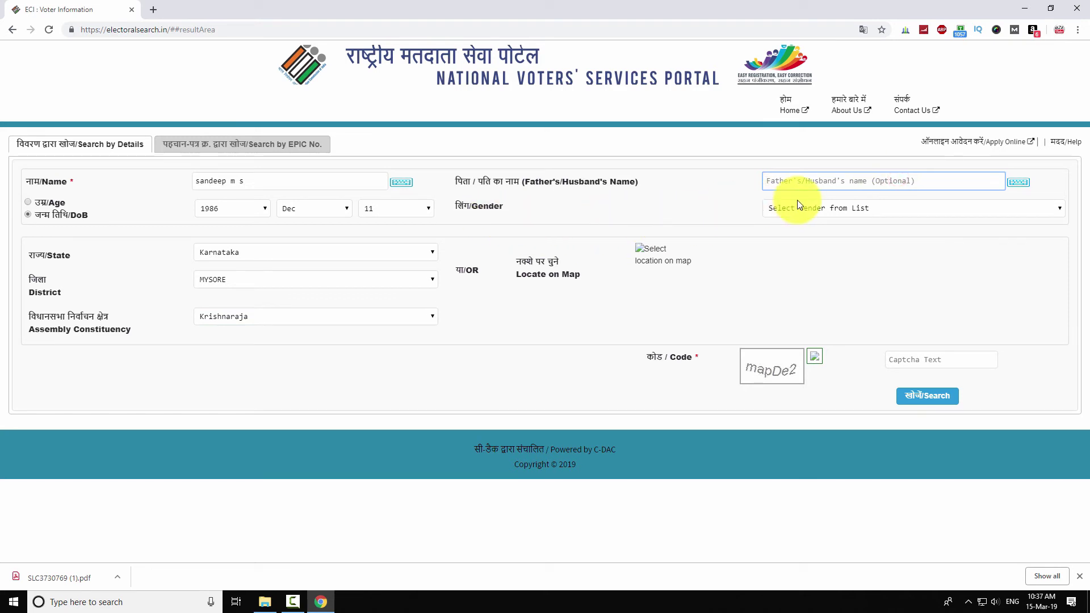
{"action": "left_click", "coordinate": [811, 210]}
{"action": "left_click", "coordinate": [804, 236]}
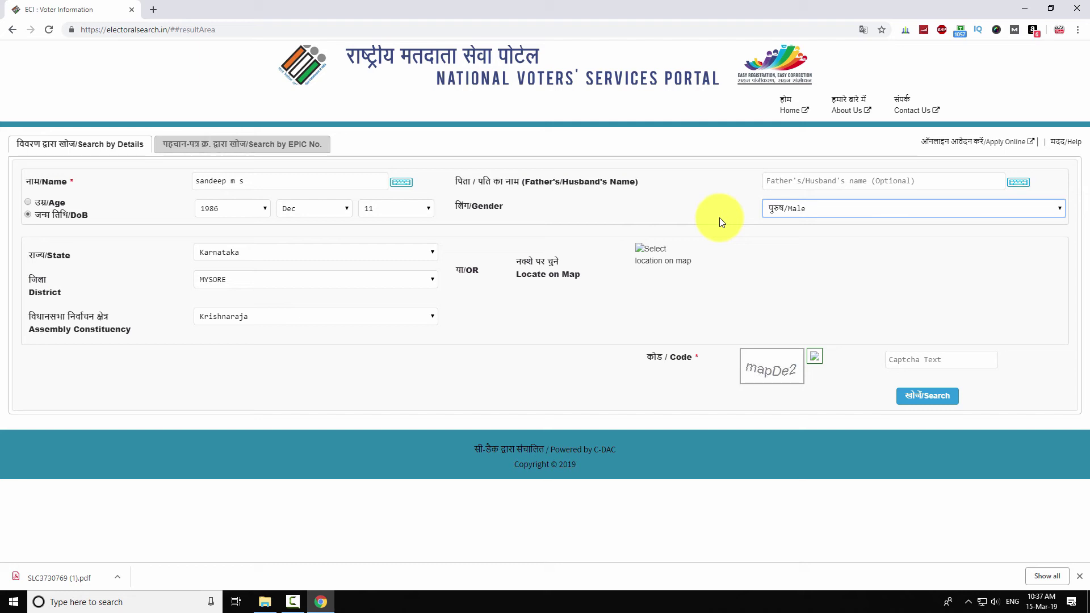
{"action": "left_click", "coordinate": [918, 359]}
{"action": "type", "text": "mapD"}
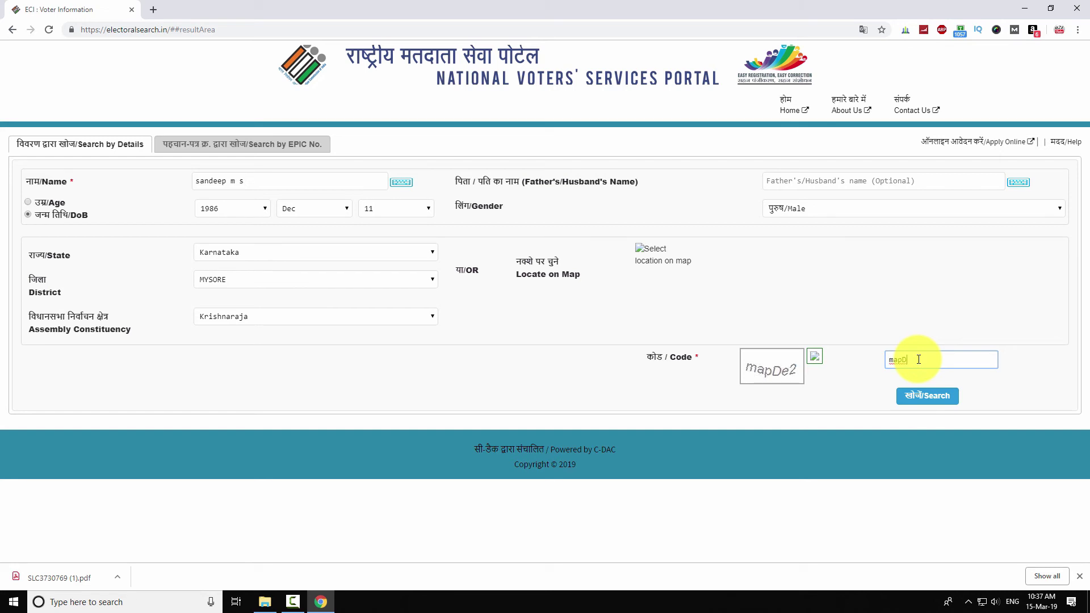
{"action": "type", "text": "e2"}
{"action": "left_click", "coordinate": [925, 396]}
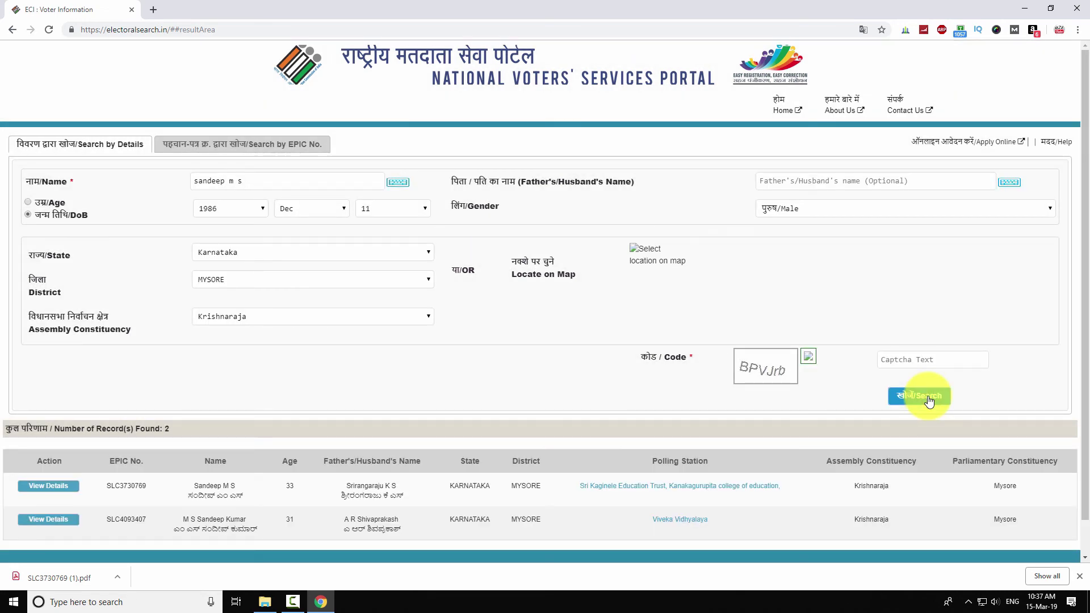
Review the two matching records and open the first one's voter details
{"action": "scroll", "coordinate": [365, 381], "scroll_direction": "down", "scroll_amount": 2}
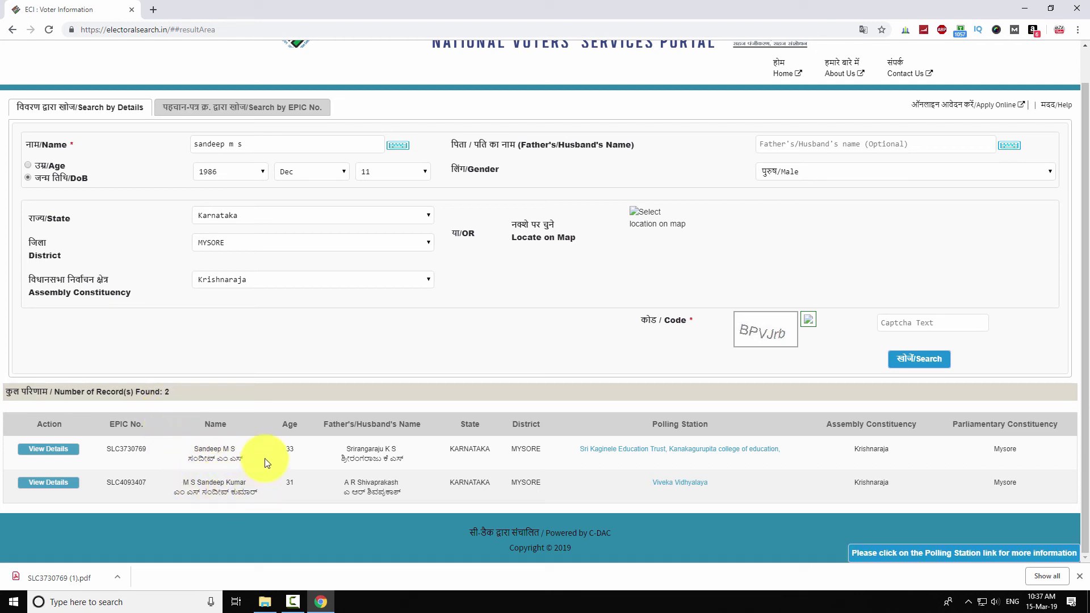
{"action": "left_click", "coordinate": [58, 450]}
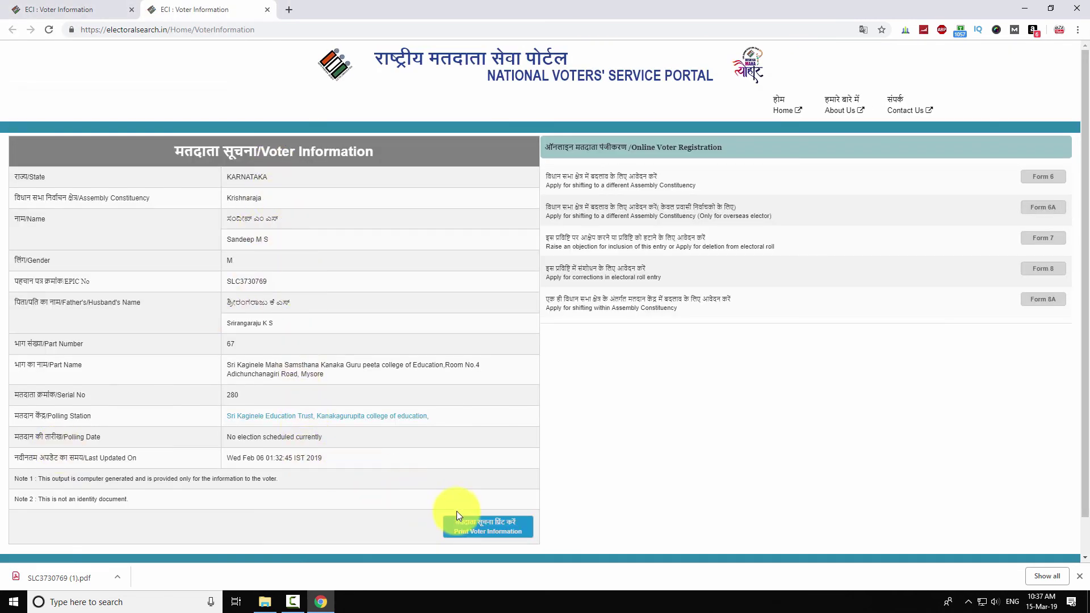
Download the voter information slip and open the PDF from the download bar
{"action": "left_click", "coordinate": [484, 533]}
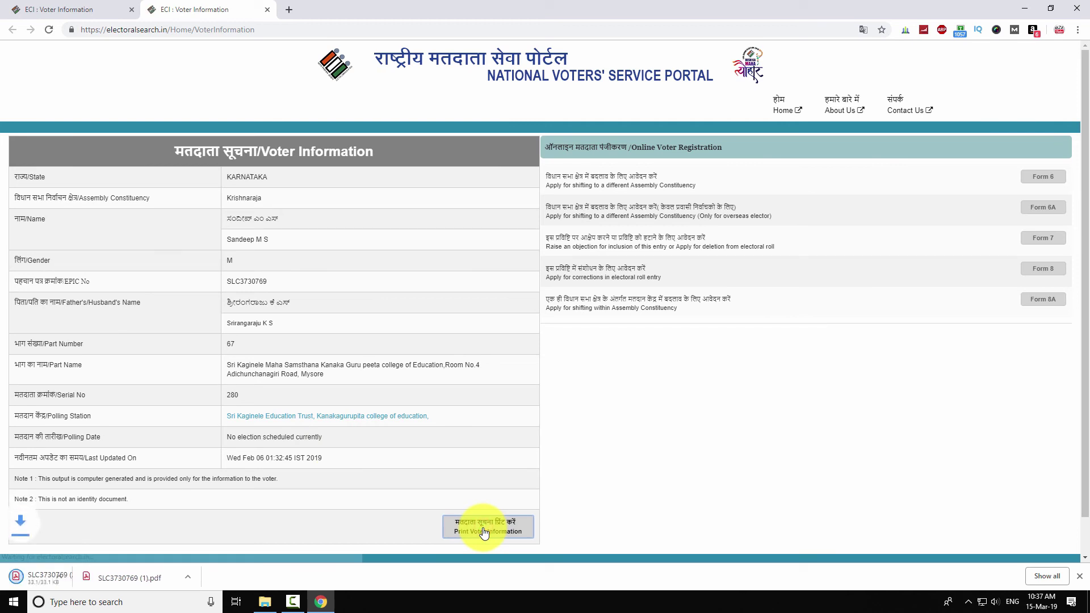
{"action": "left_click", "coordinate": [76, 581]}
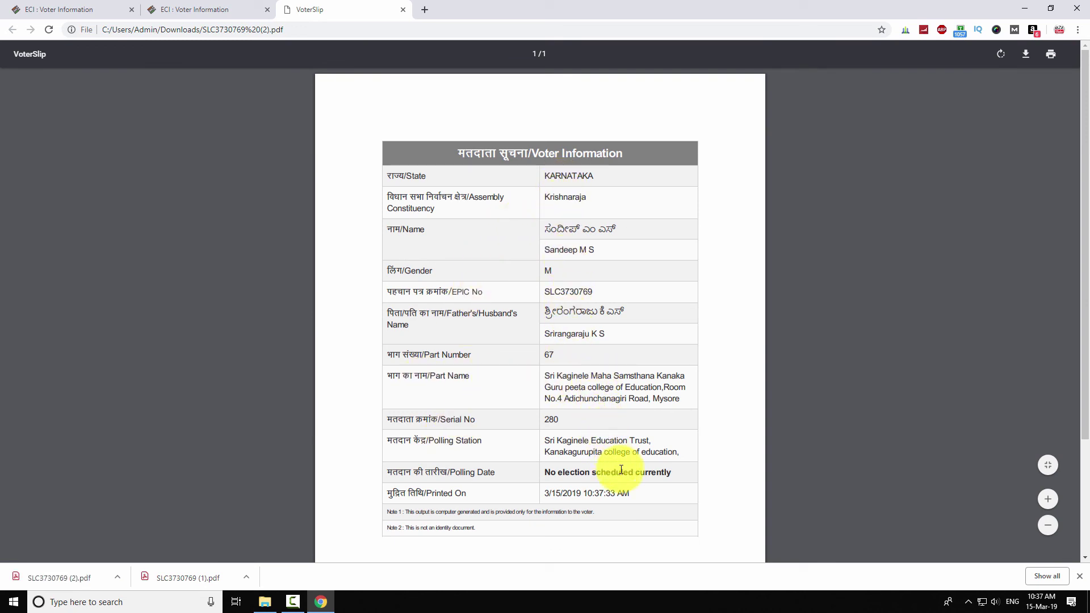
Close the VoterSlip PDF tab to return to the Voter Information page
{"action": "left_click", "coordinate": [403, 10]}
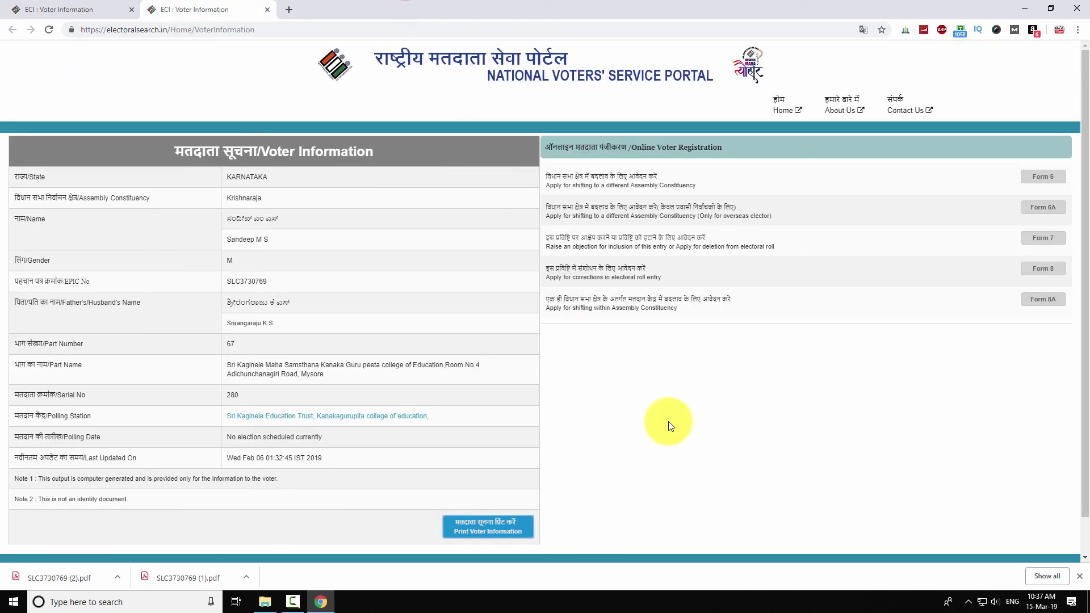